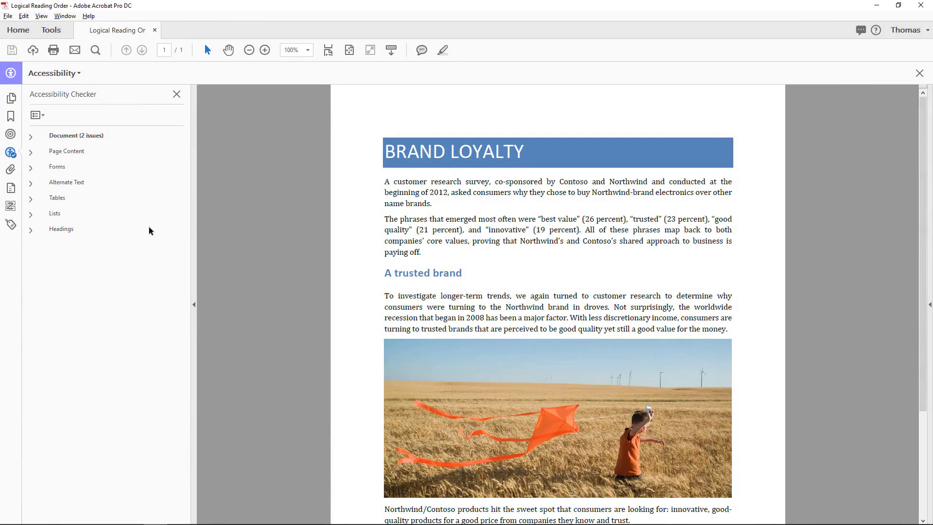
Step: Expand the Document checks, select Logical Reading Order (Needs manual check), and display the tag tree
click(31, 137)
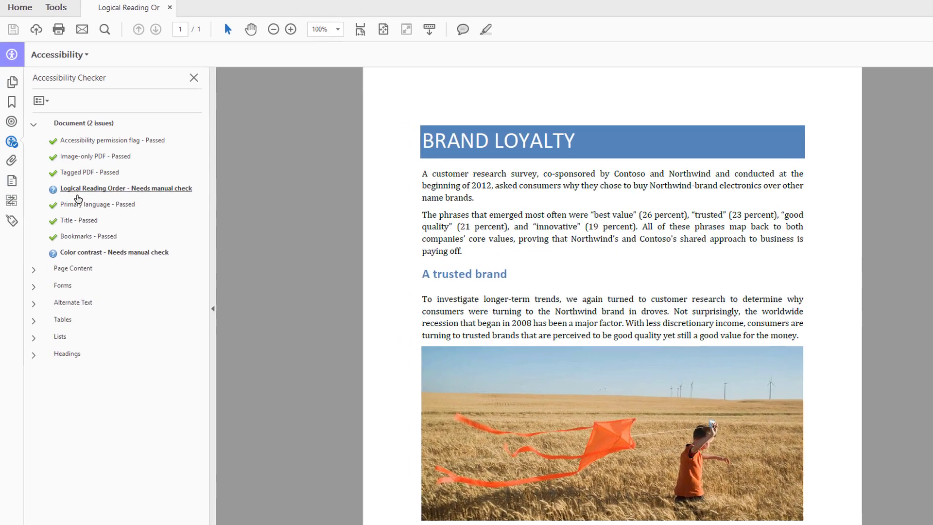
click(70, 197)
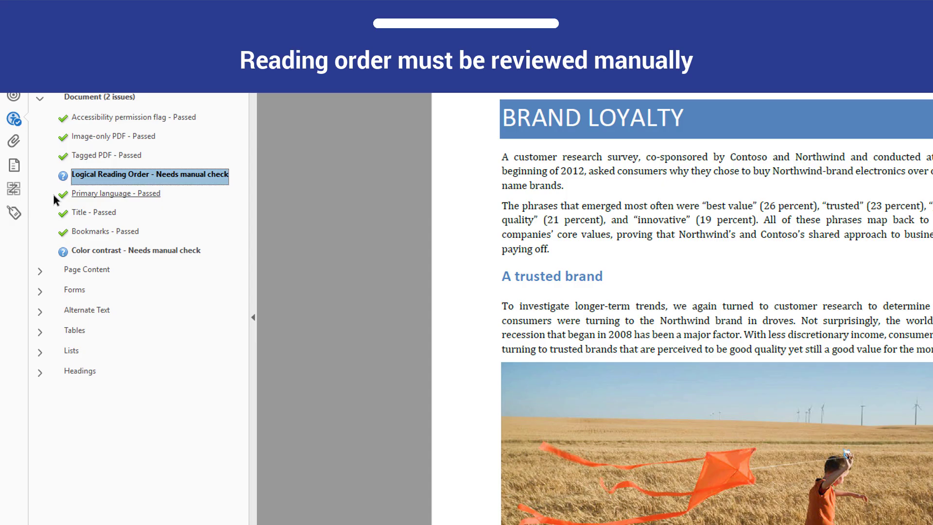
click(14, 212)
click(97, 140)
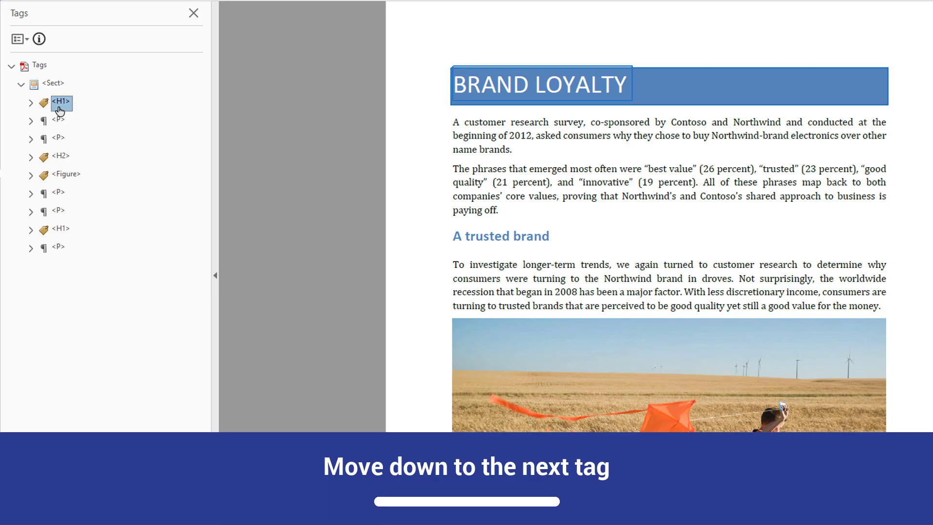
key(Down)
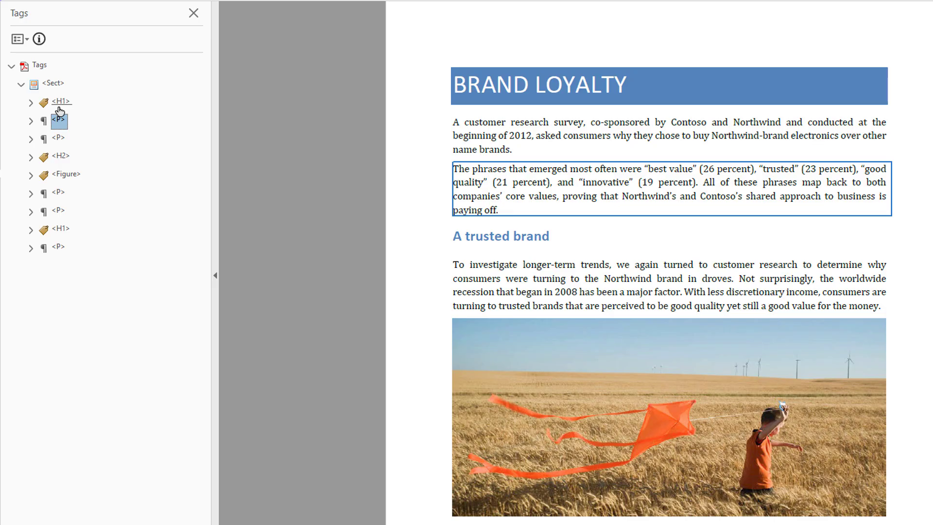
key(Down)
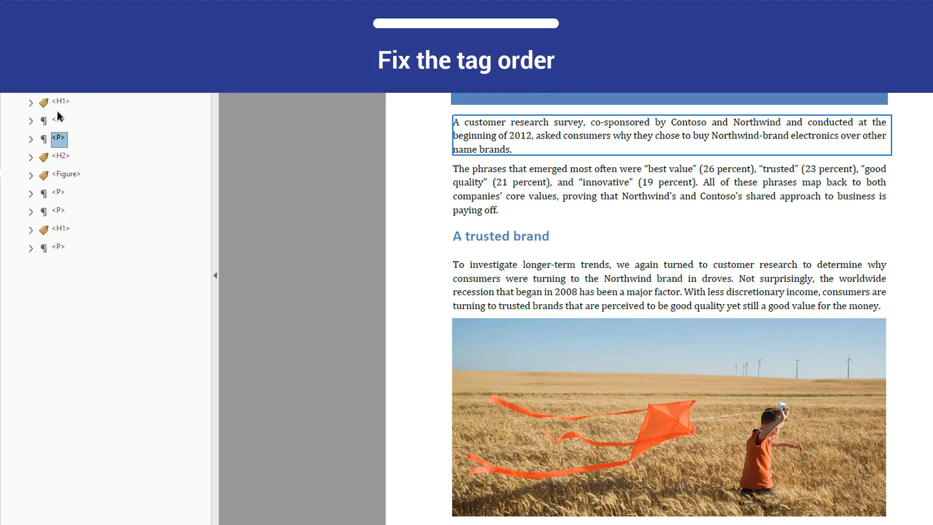
Step: Move the first paragraph's <P> tag to just above <H2>, then verify the tag order down to Figure
drag(59, 116, 54, 153)
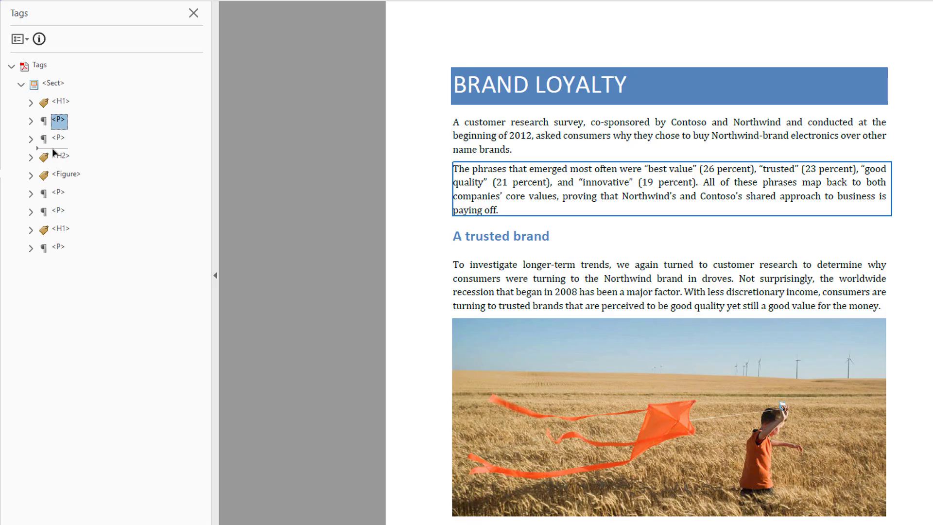
drag(54, 153, 54, 152)
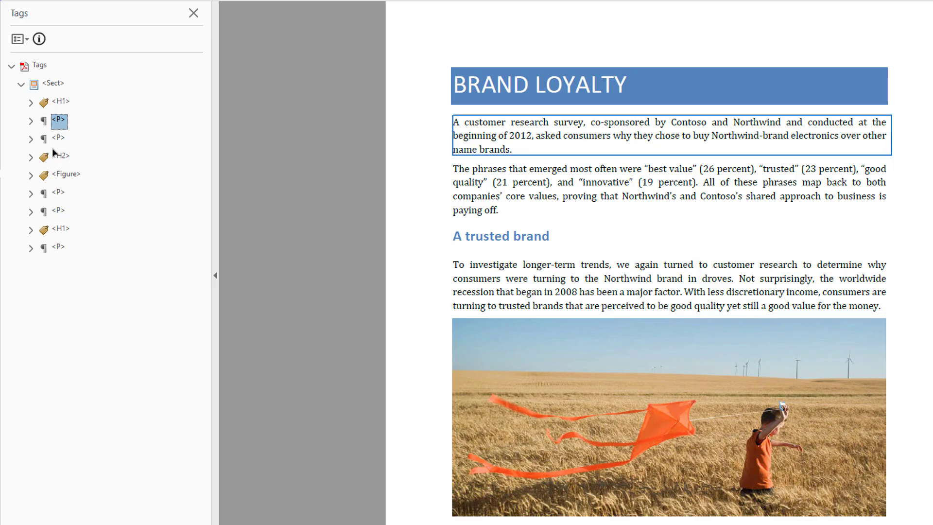
key(Down)
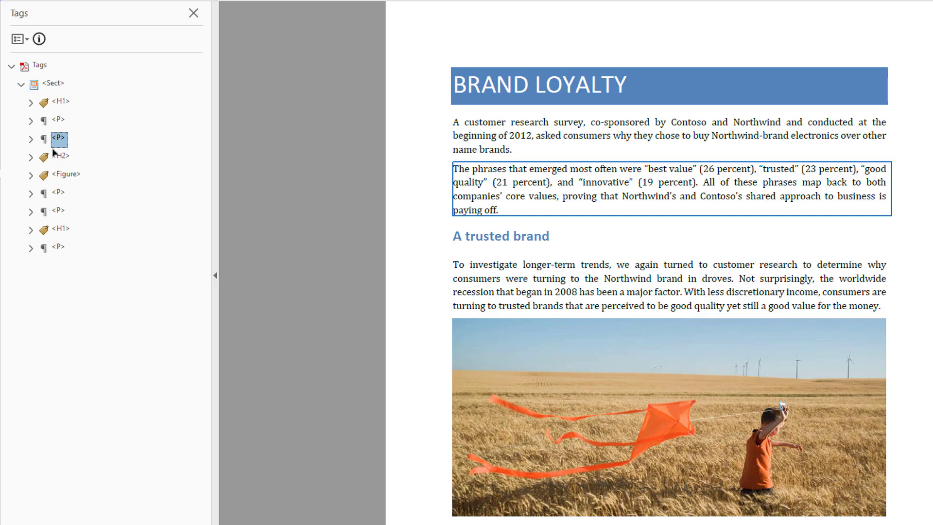
click(55, 153)
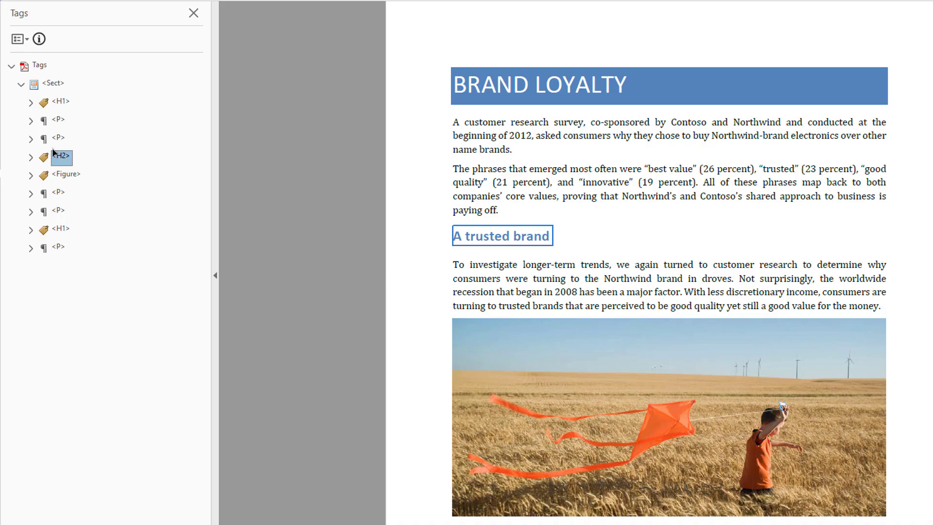
key(Down)
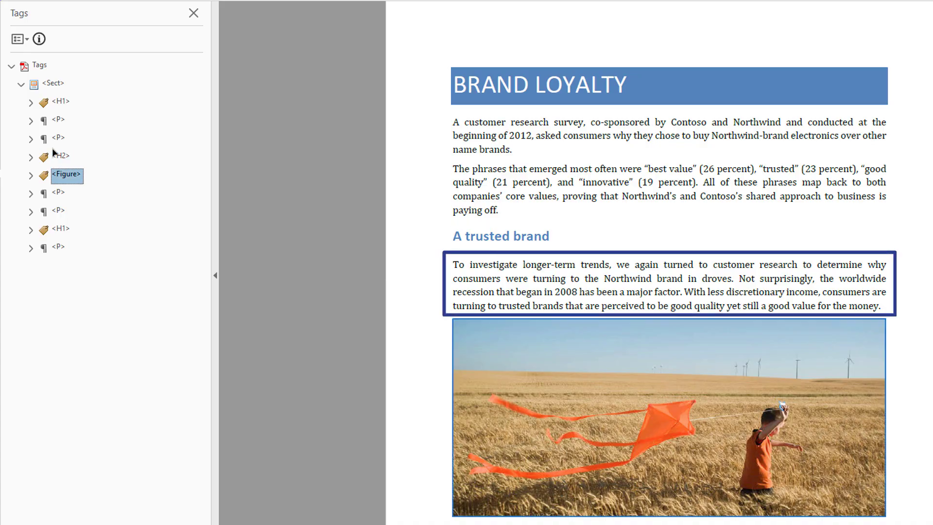
click(38, 66)
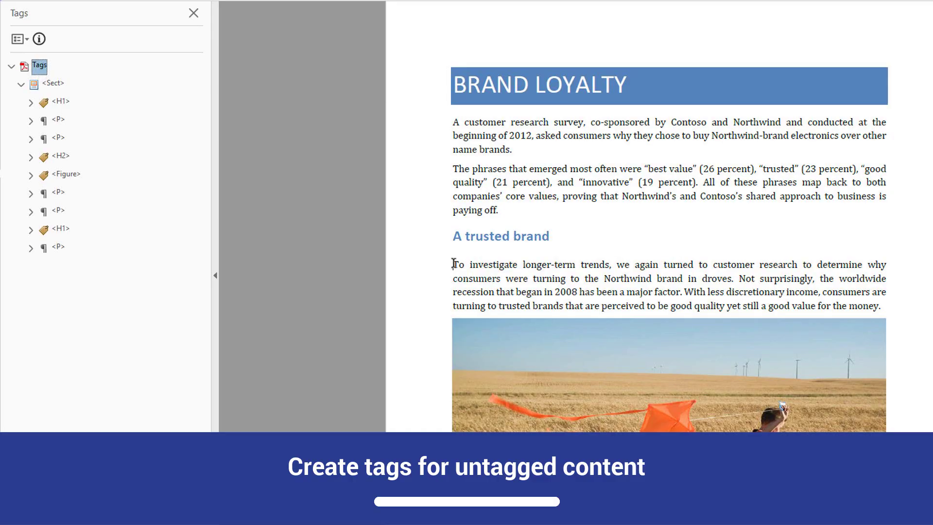
Step: Create a Paragraph tag from the untagged 'To investigate' paragraph
drag(452, 264, 880, 306)
click(20, 39)
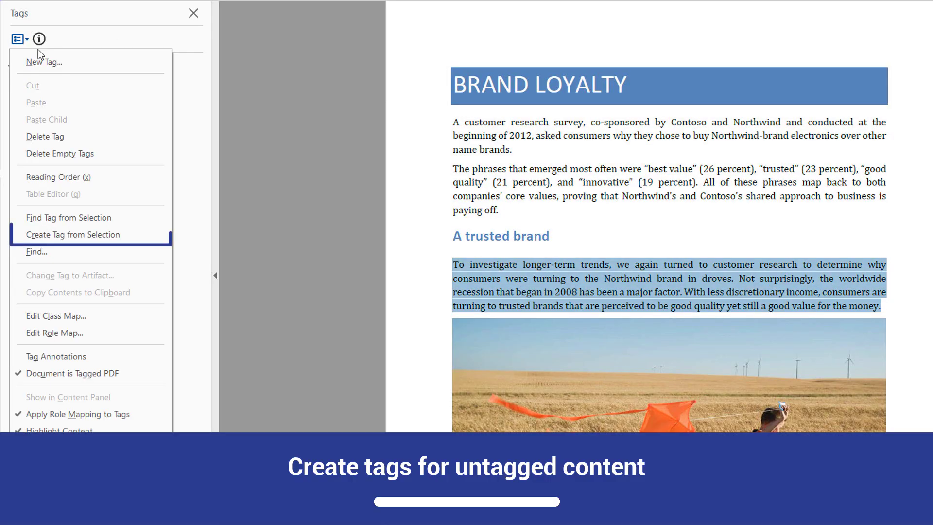
click(129, 234)
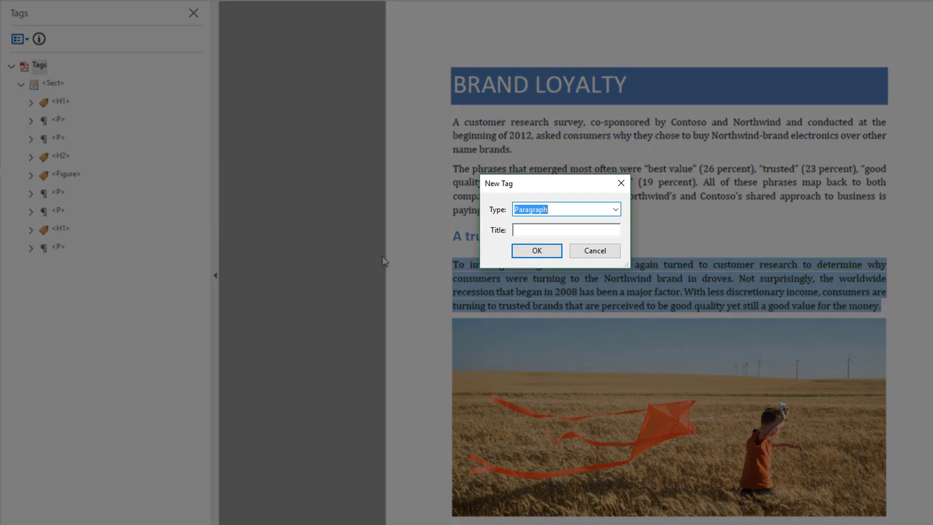
click(536, 255)
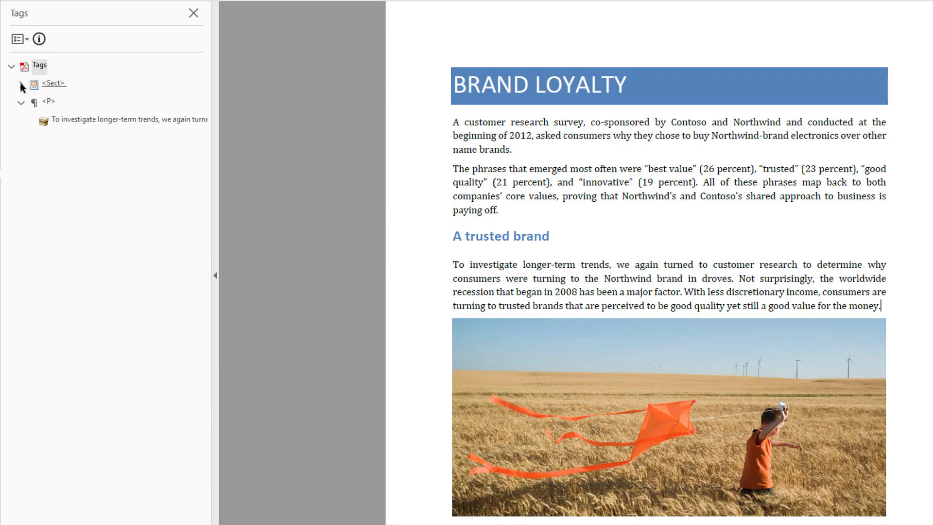
Step: Move the new paragraph tag between <H2> and <Figure> and confirm it covers 'To investigate'
click(22, 85)
click(22, 268)
drag(49, 265, 41, 170)
click(58, 175)
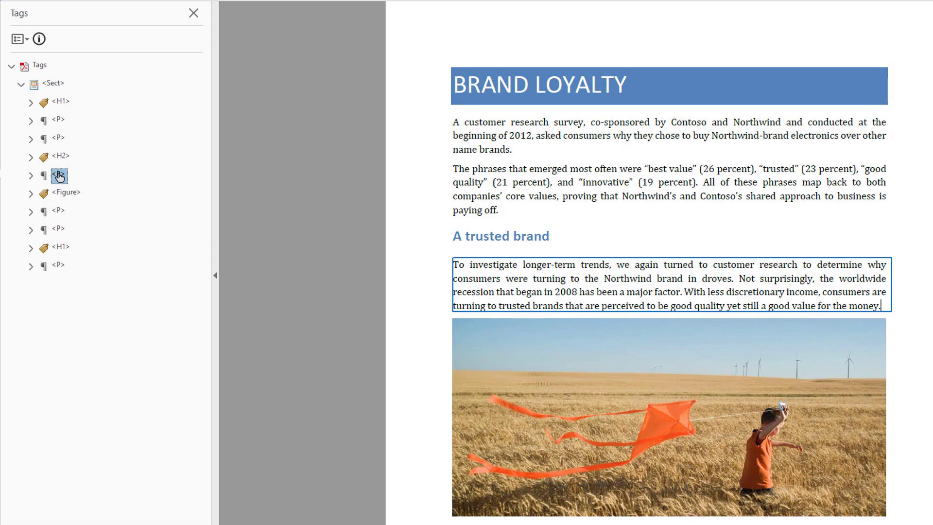
Step: Step through Figure and the caption tag to the decorative line's <P> tag
key(Down)
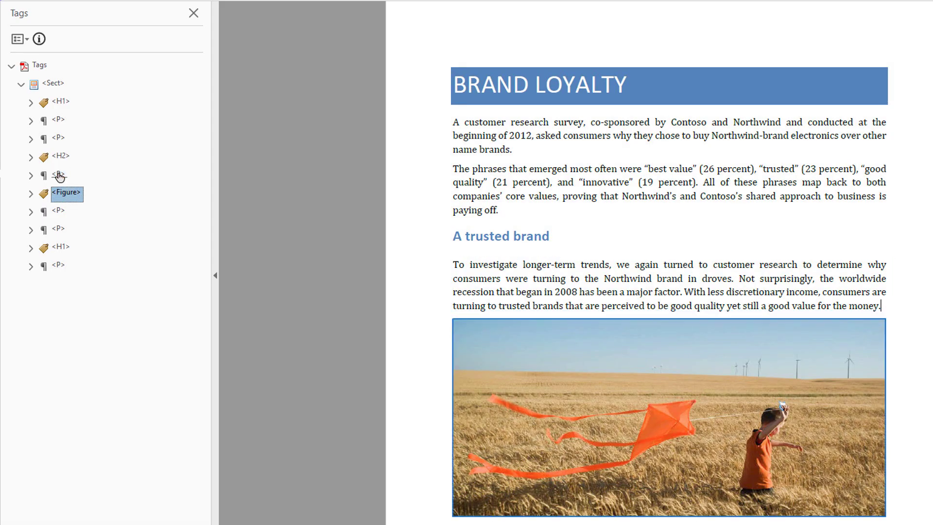
key(Down)
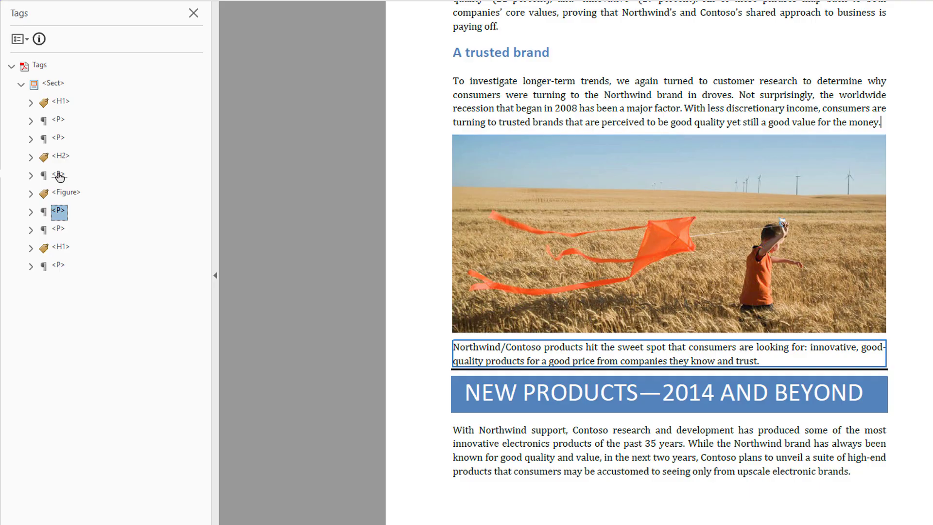
key(Down)
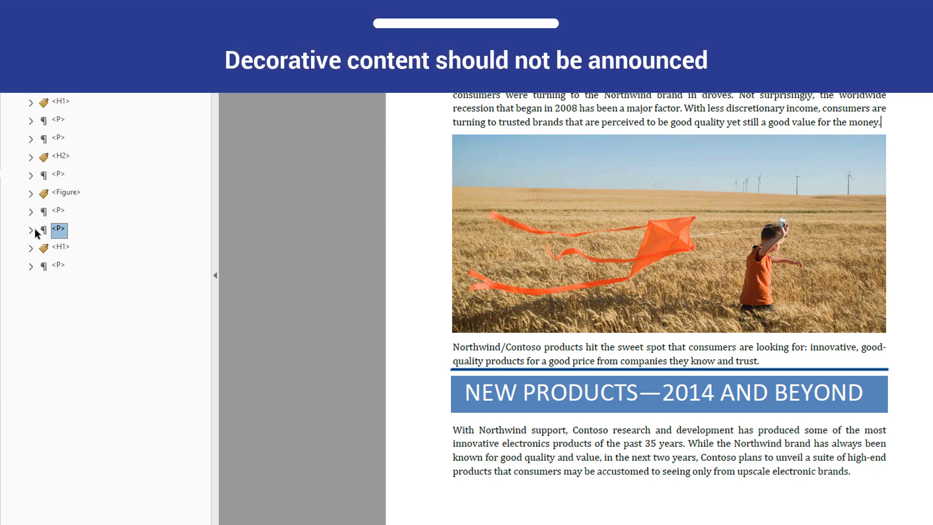
Step: Change the decorative line's Path content into a Page artifact
click(32, 228)
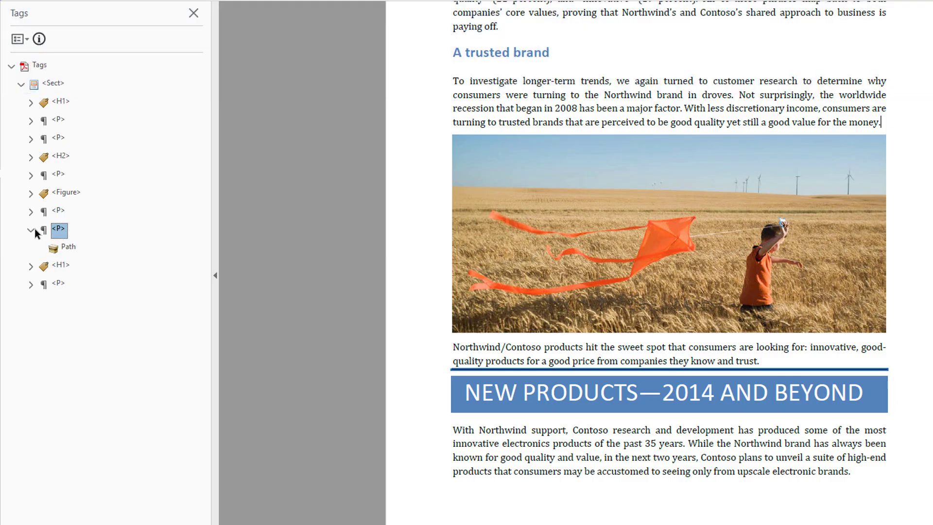
click(67, 249)
right_click(72, 257)
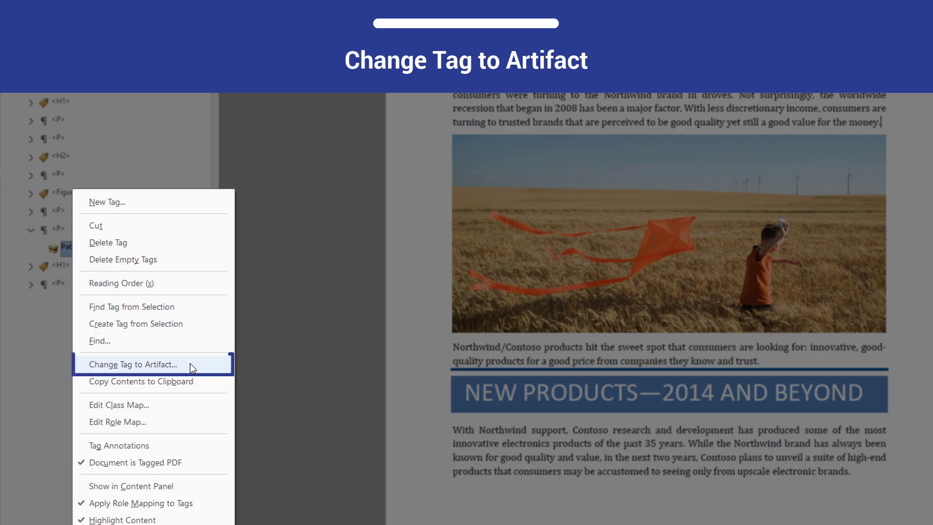
click(190, 363)
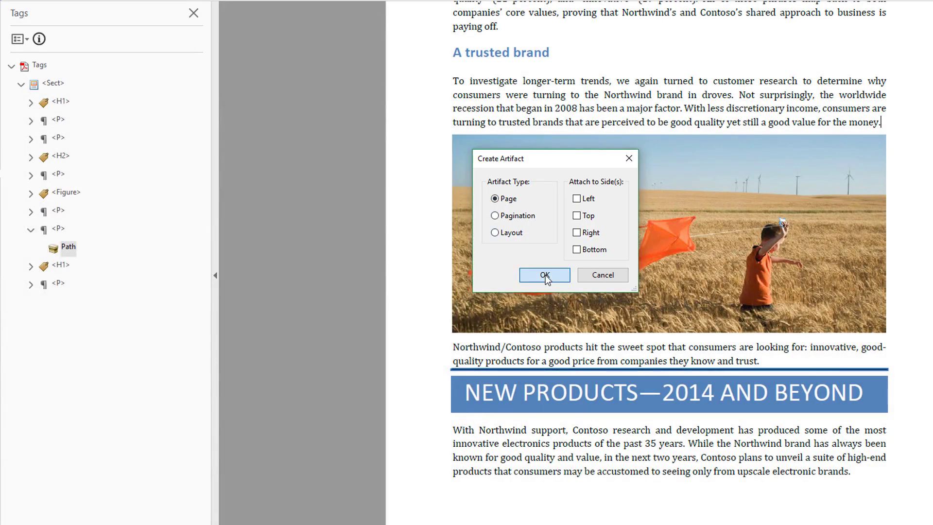
click(545, 275)
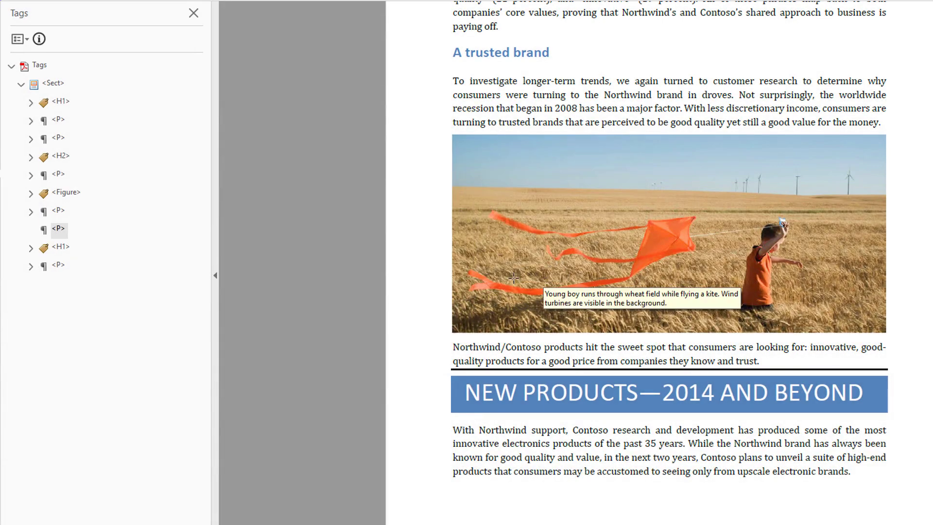
Step: Delete the now-empty <P> tag
click(66, 235)
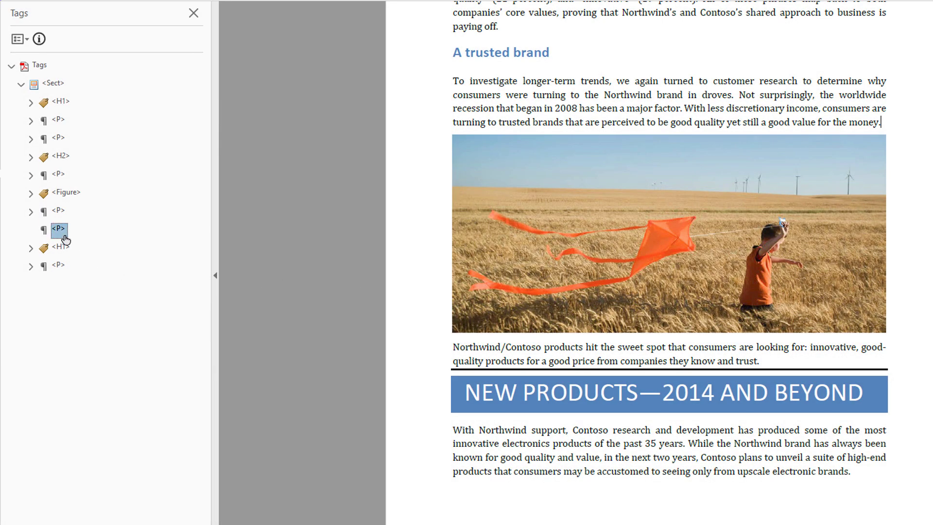
right_click(65, 236)
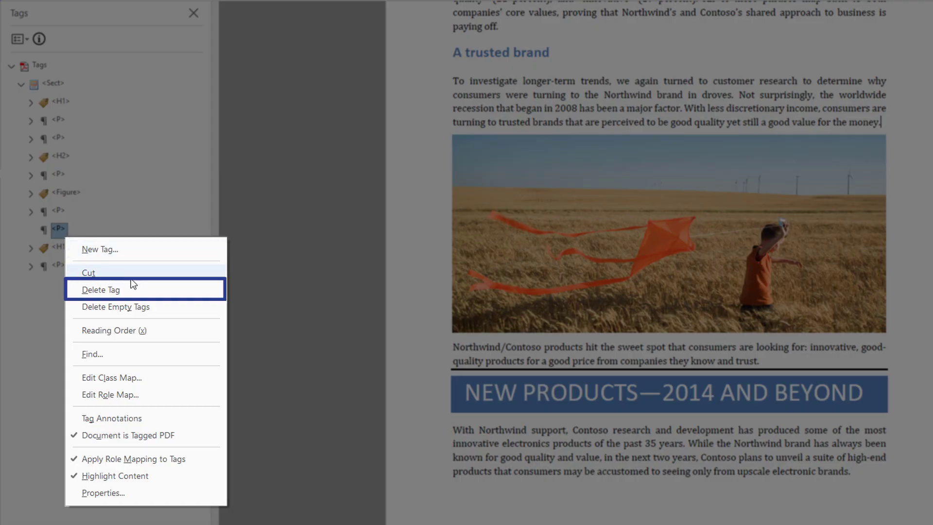
click(147, 290)
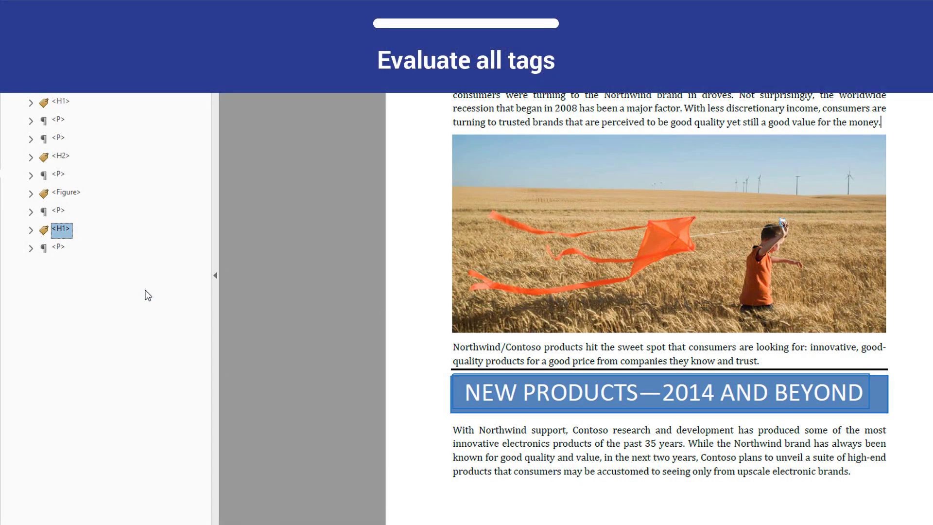
key(Down)
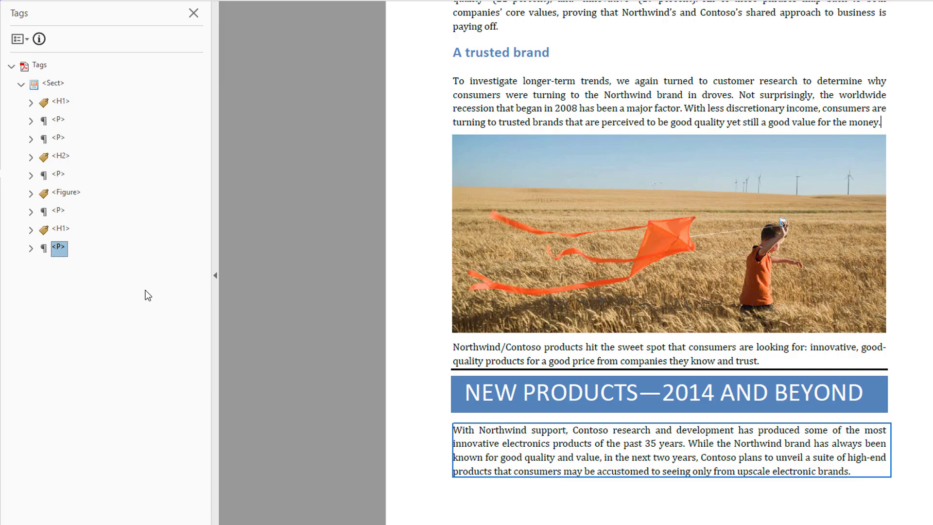
click(65, 104)
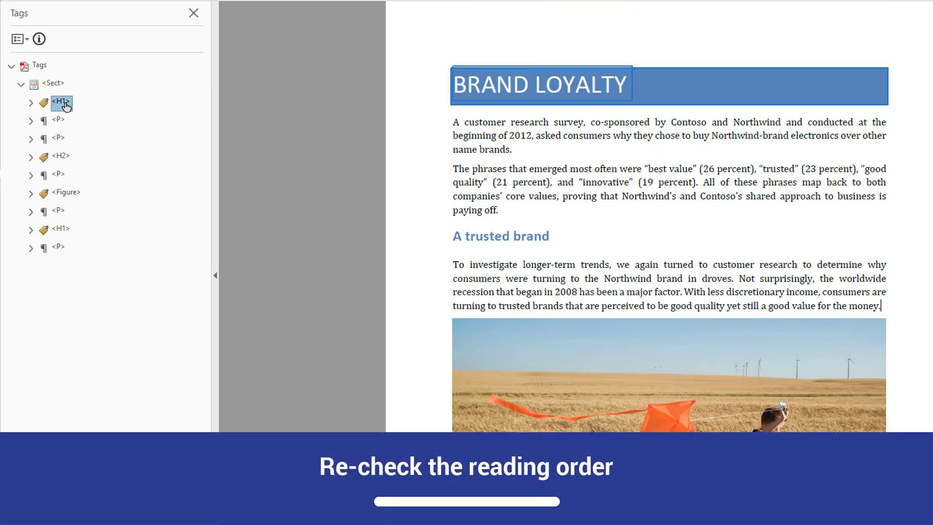
key(Down)
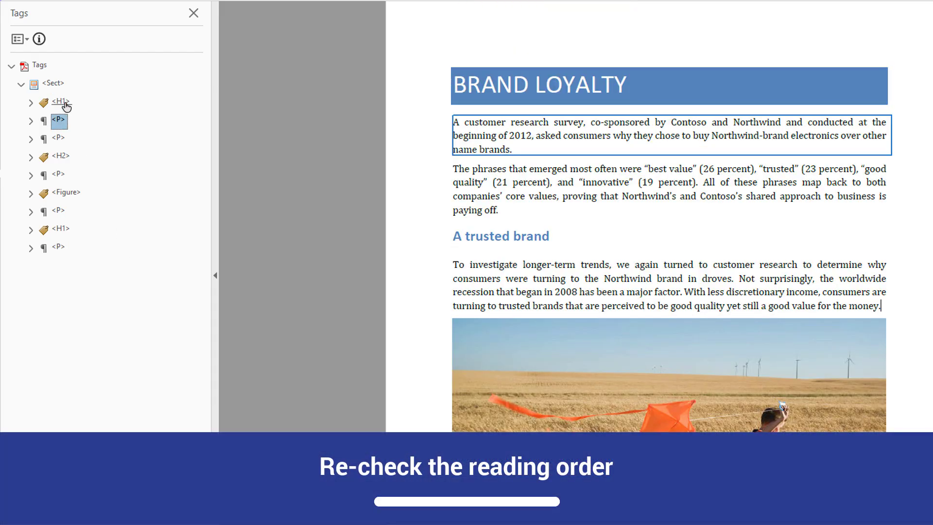
key(Down)
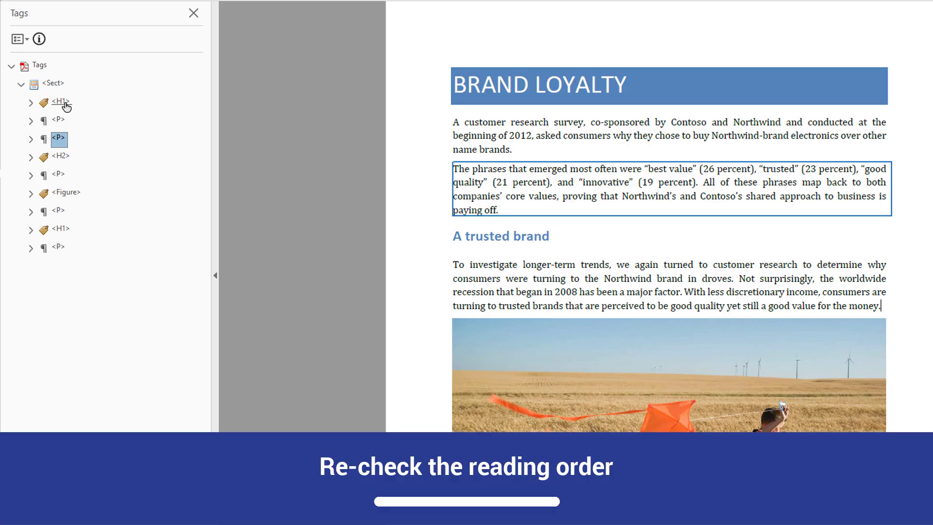
key(Down)
key(Down)
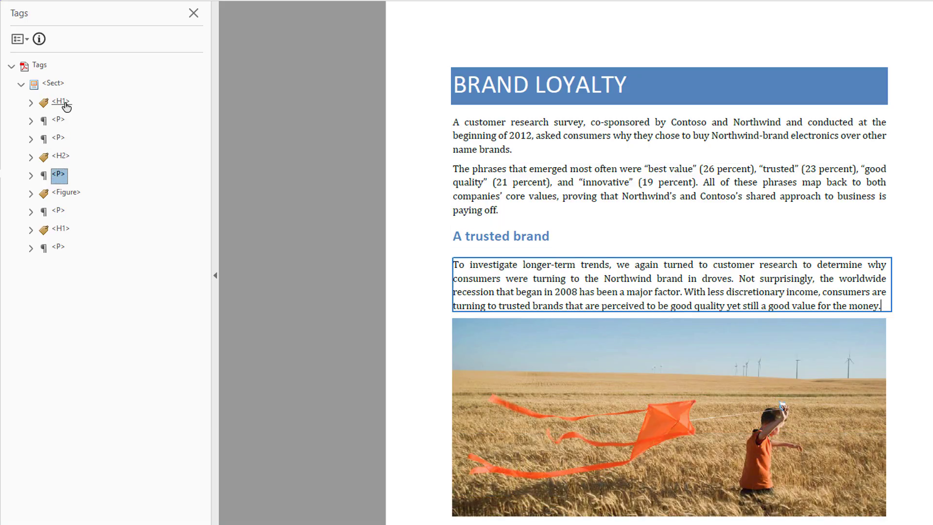
key(Down)
key(Down)
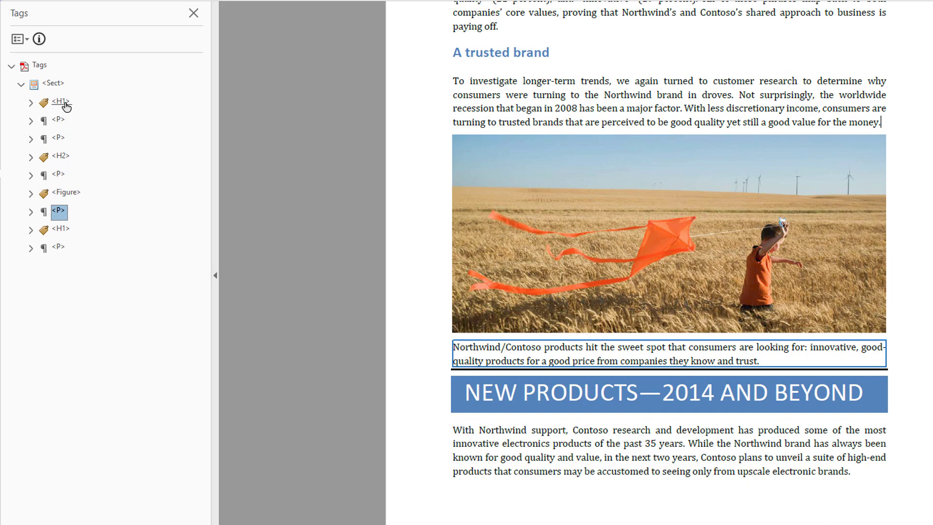
key(Down)
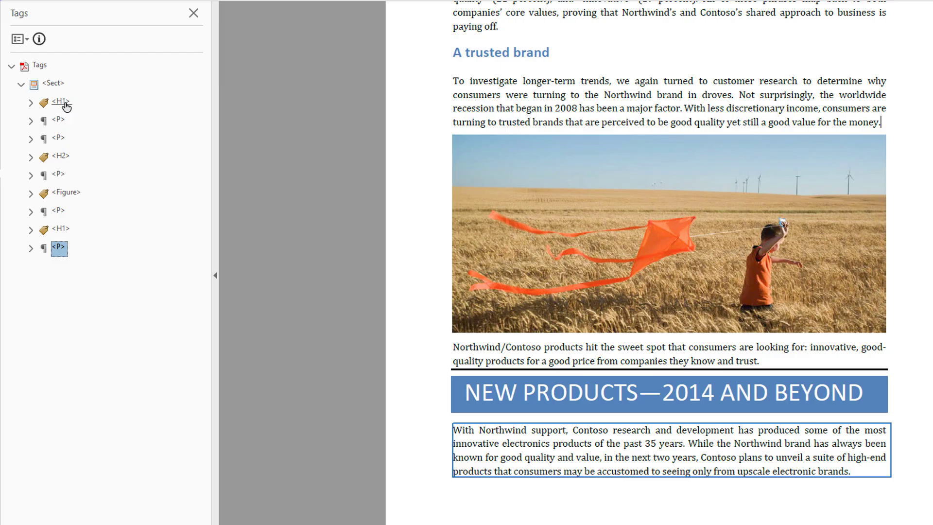